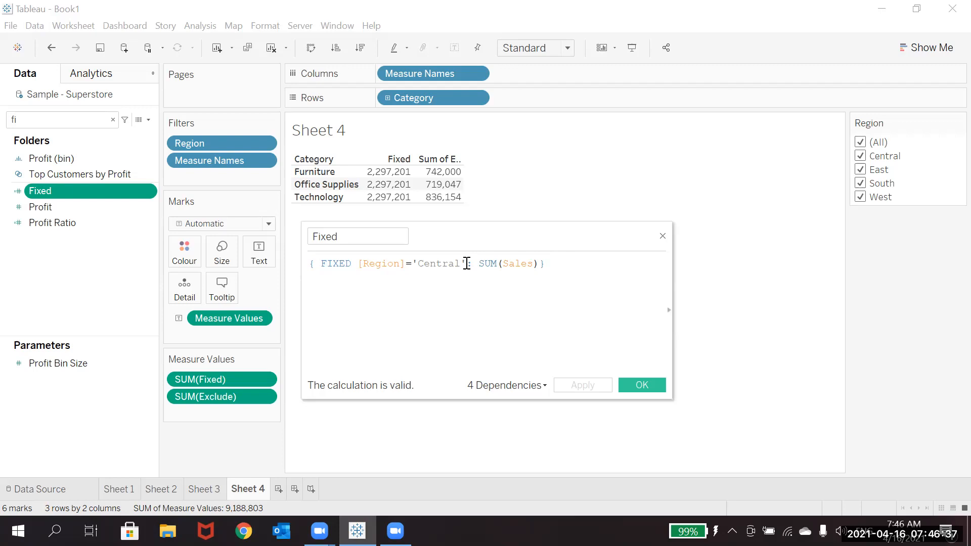
# - Close the Fixed calculation and compare the table with Region filtered to Central, Central plus East, then East, South and West, and restore all regions
pyautogui.click(663, 237)
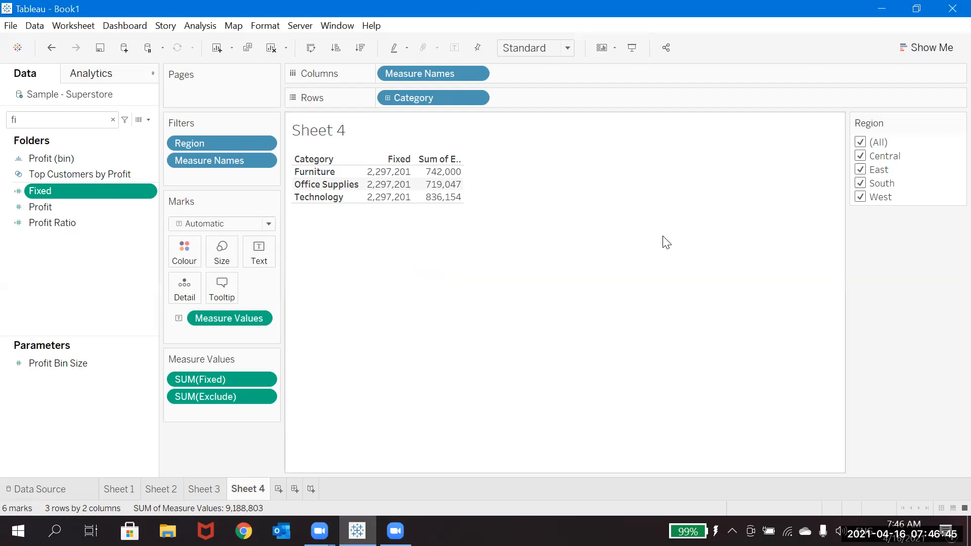
pyautogui.click(860, 142)
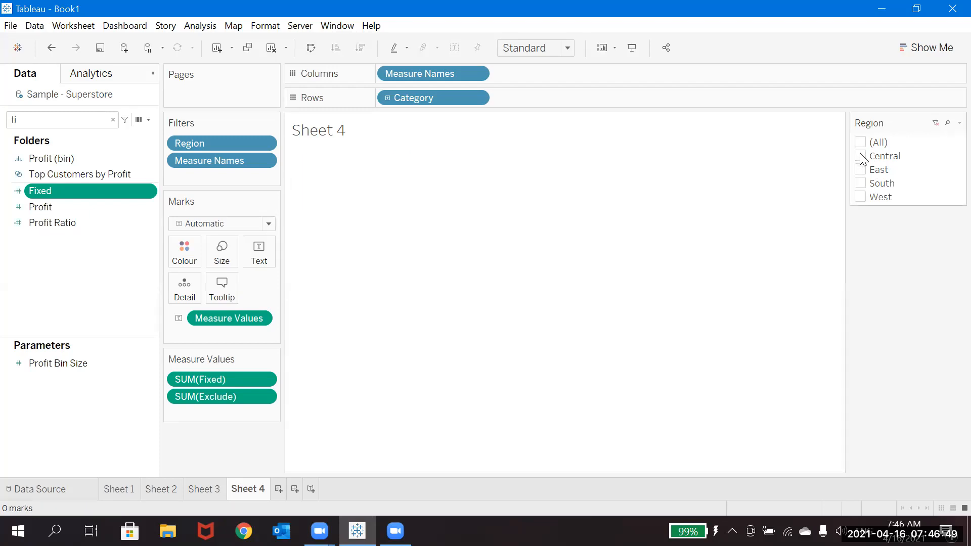
pyautogui.click(861, 155)
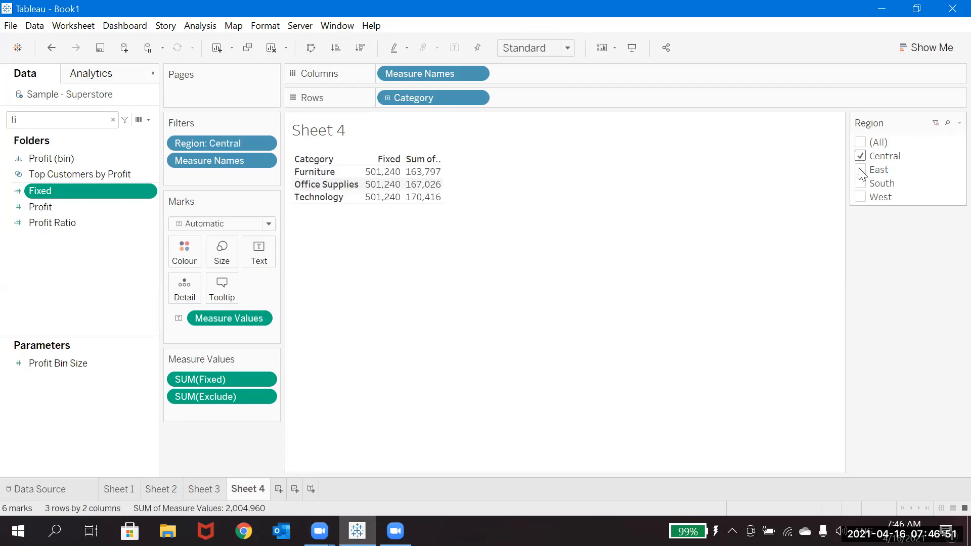
pyautogui.click(861, 169)
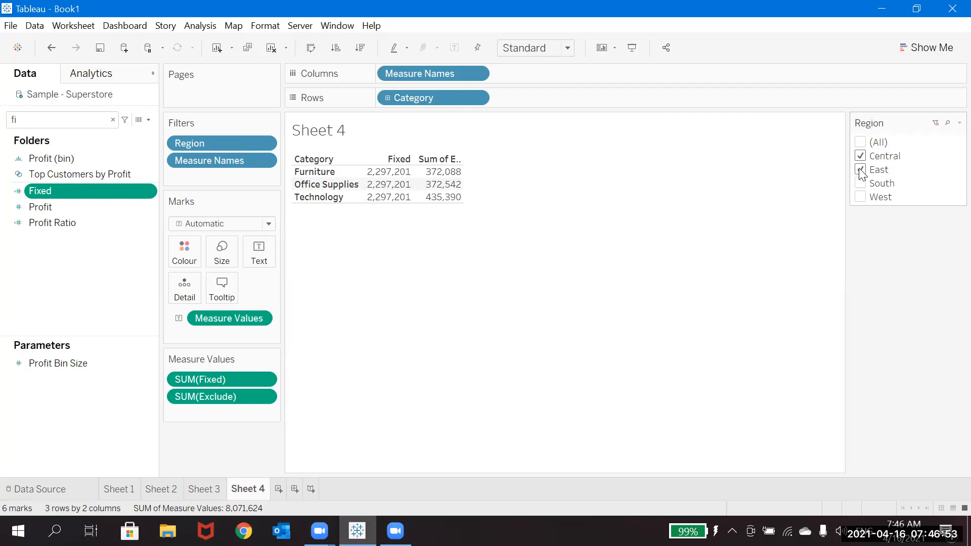
pyautogui.click(861, 156)
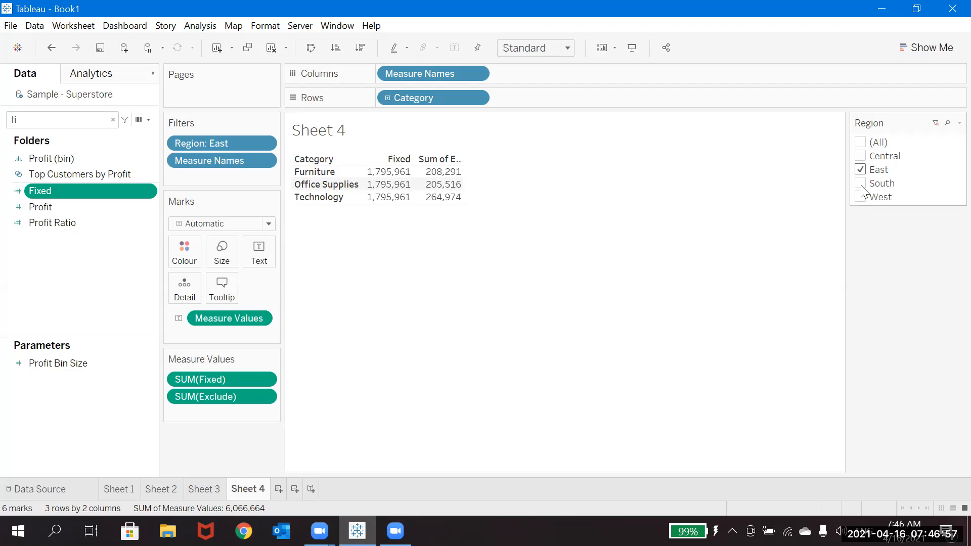
pyautogui.click(860, 183)
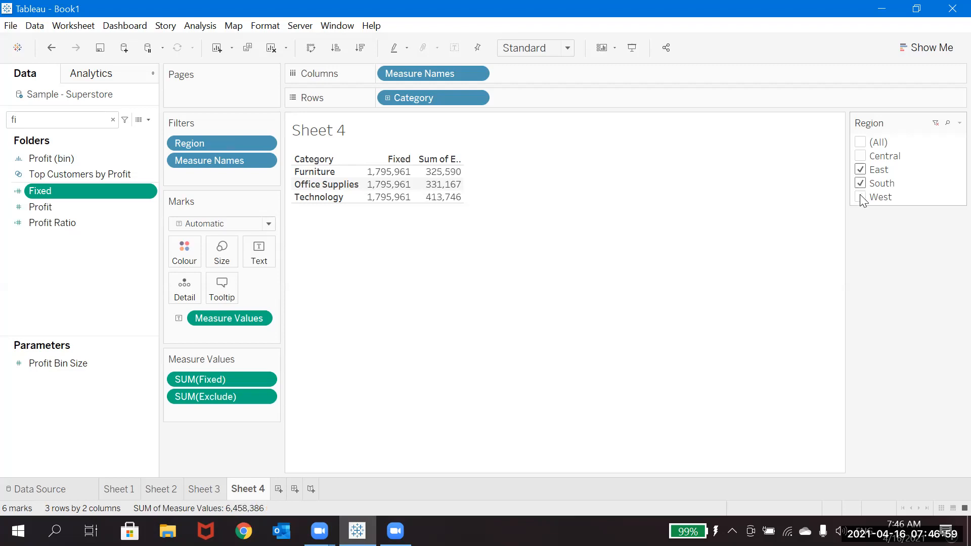
pyautogui.click(860, 198)
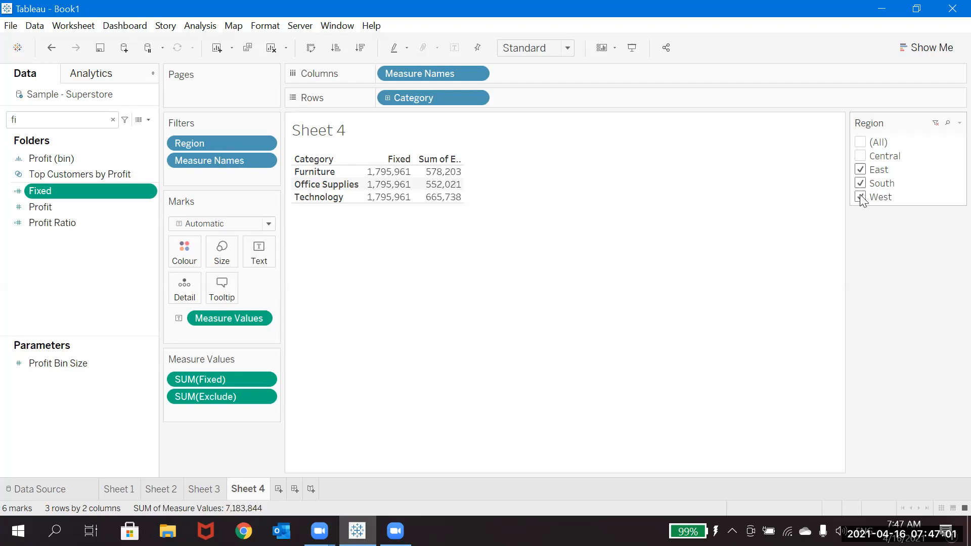
pyautogui.click(861, 143)
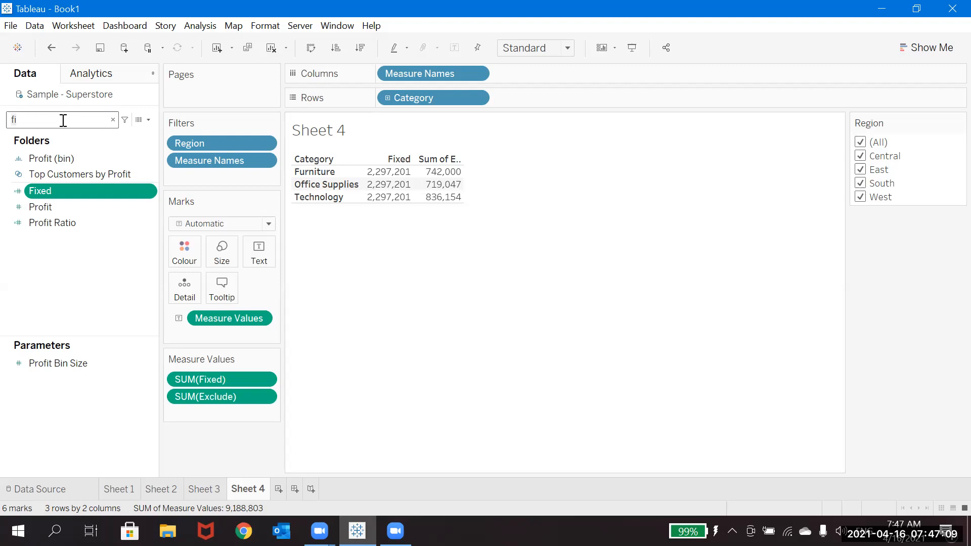
# - Search the data fields for Exclude, open that calculated field to review its formula, and close it without changes
pyautogui.press('BackSpace')
pyautogui.press('BackSpace')
pyautogui.write('Exclude')
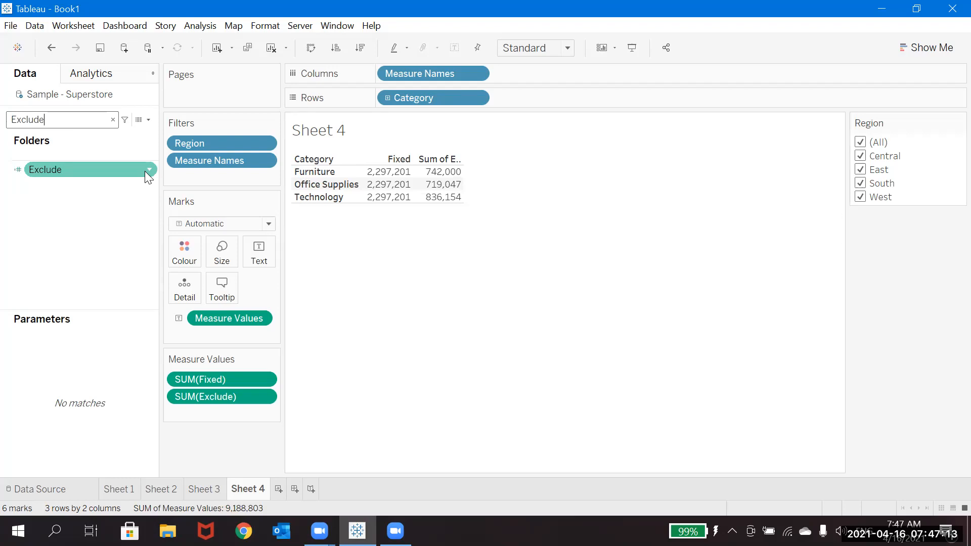
pyautogui.rightClick(145, 171)
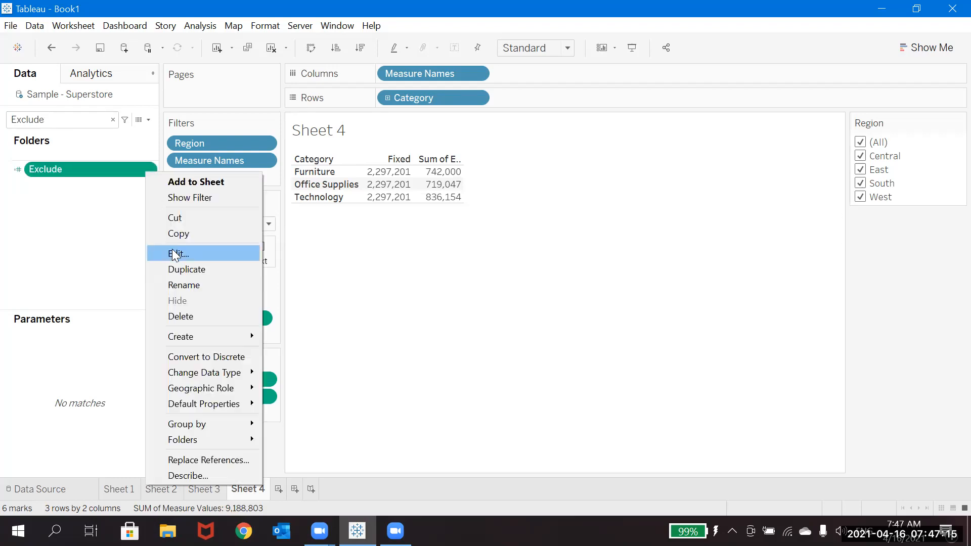
pyautogui.click(172, 252)
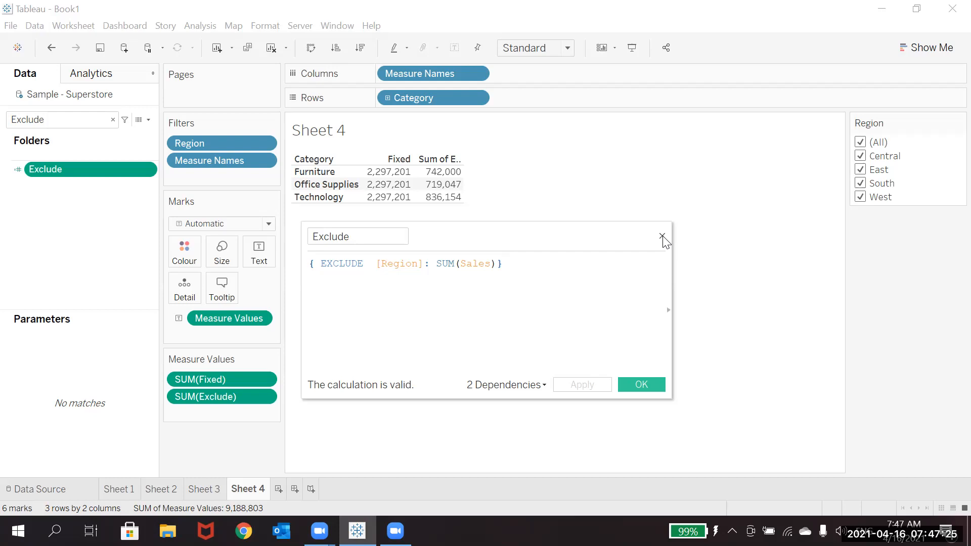
pyautogui.click(662, 237)
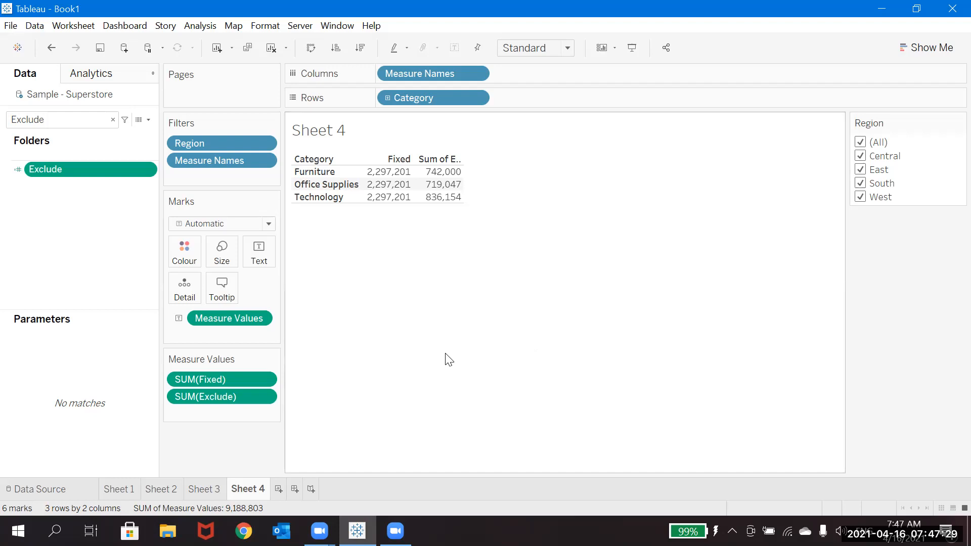
# - Clear the Region filter and re-include Central, East, South and West one by one to compare the Exclude values
pyautogui.click(860, 142)
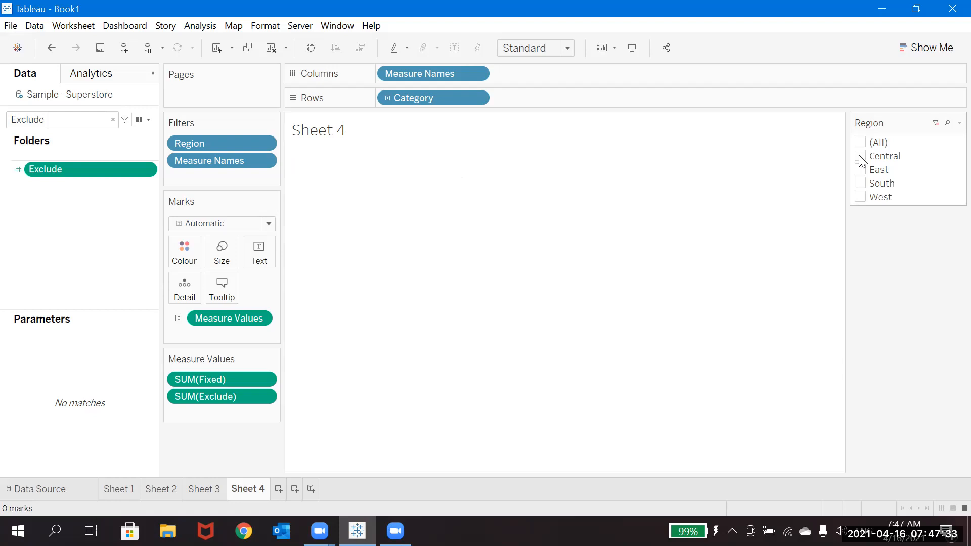
pyautogui.click(860, 156)
pyautogui.click(859, 170)
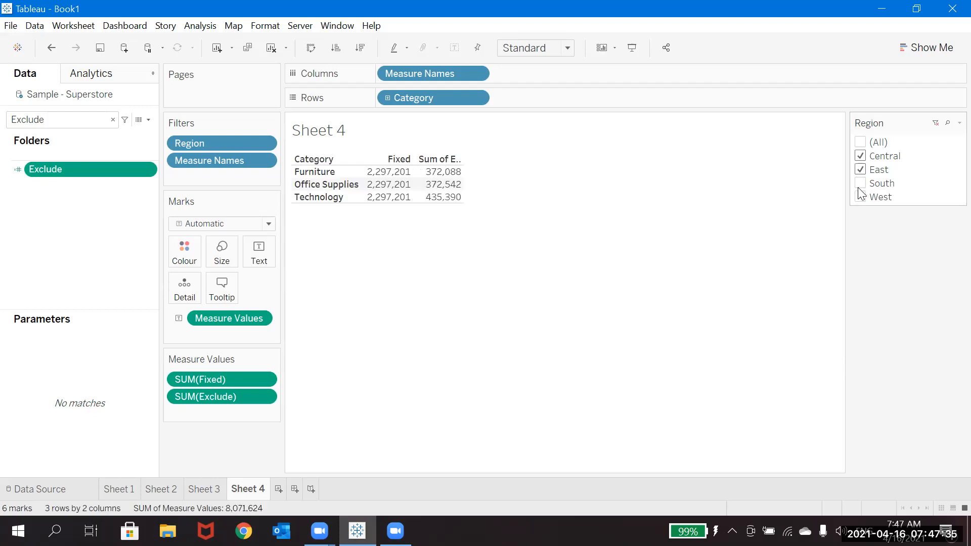
pyautogui.click(861, 184)
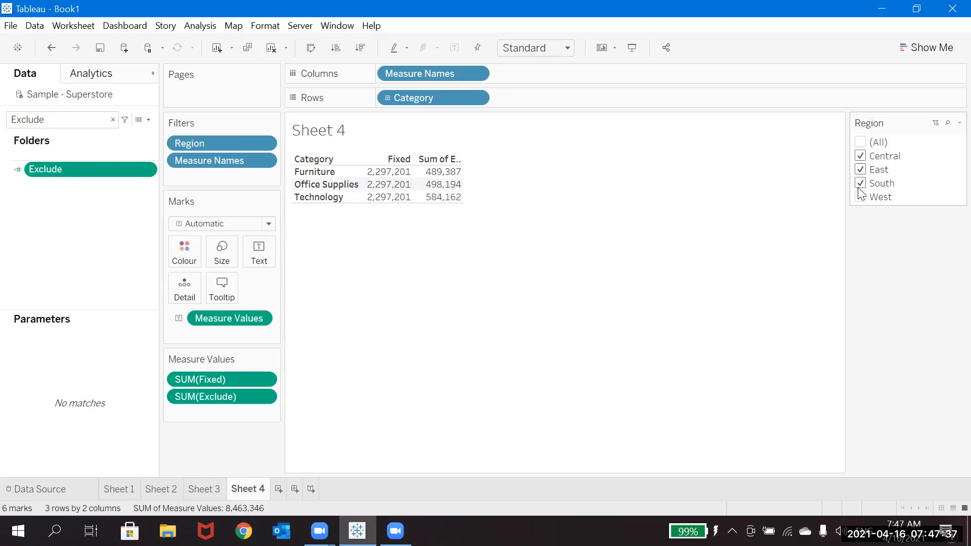
pyautogui.click(858, 197)
# - On Sheet 3, remove the Include and Fixed measures from the table so that only Exclude is used
pyautogui.click(205, 489)
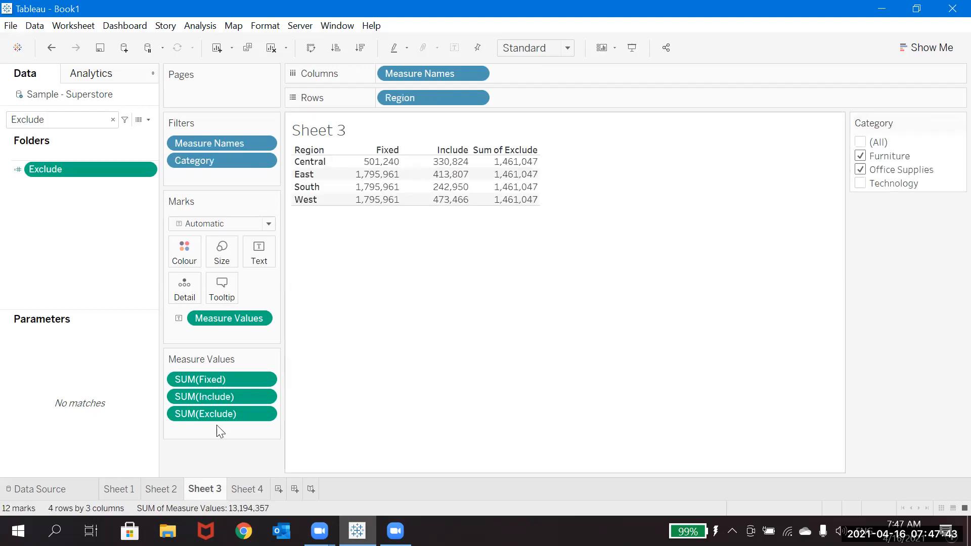
pyautogui.click(198, 394)
pyautogui.moveTo(208, 398); pyautogui.dragTo(45, 377)
pyautogui.moveTo(222, 380); pyautogui.dragTo(45, 377)
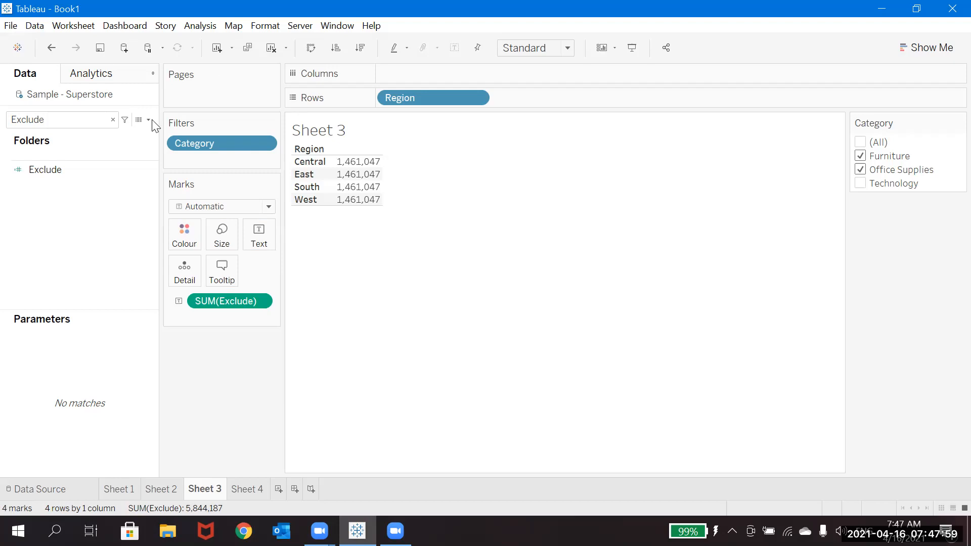
# - Clear the field search, add Segment to the rows, and place Region after Segment
pyautogui.click(113, 120)
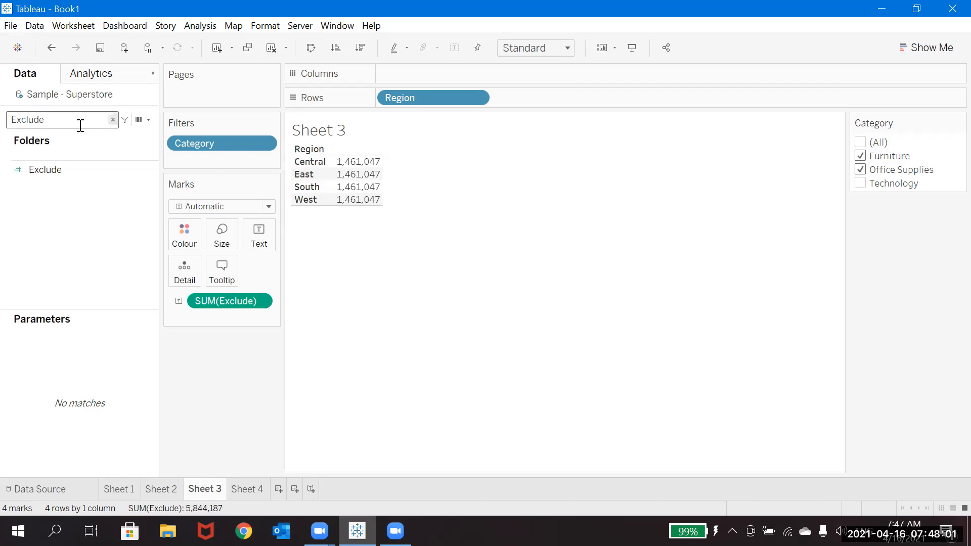
pyautogui.click(93, 192)
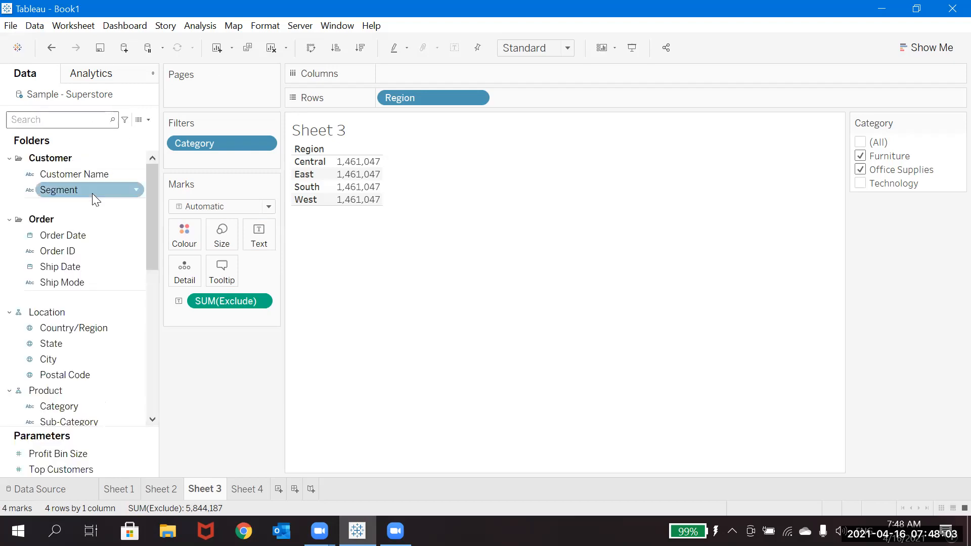
pyautogui.moveTo(100, 188); pyautogui.dragTo(555, 104)
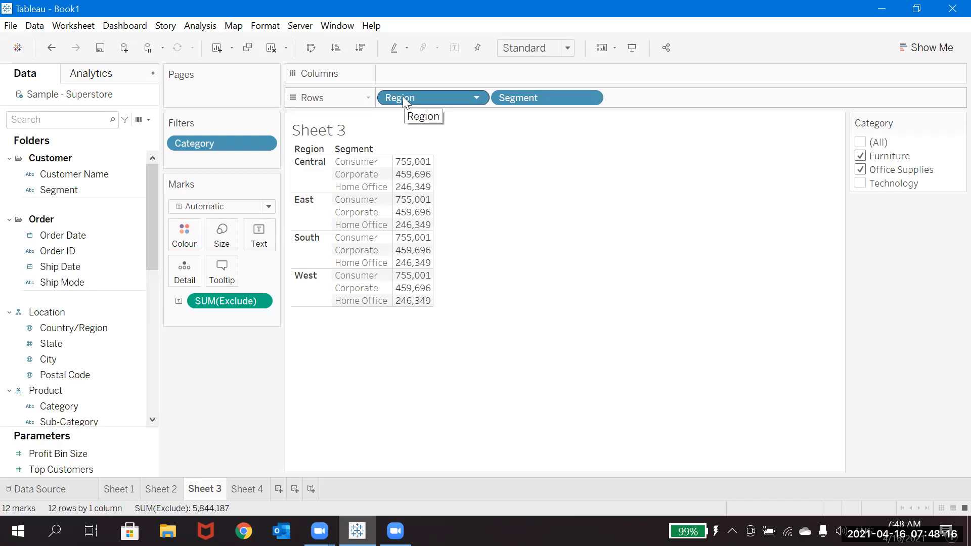
pyautogui.moveTo(403, 98); pyautogui.dragTo(675, 95)
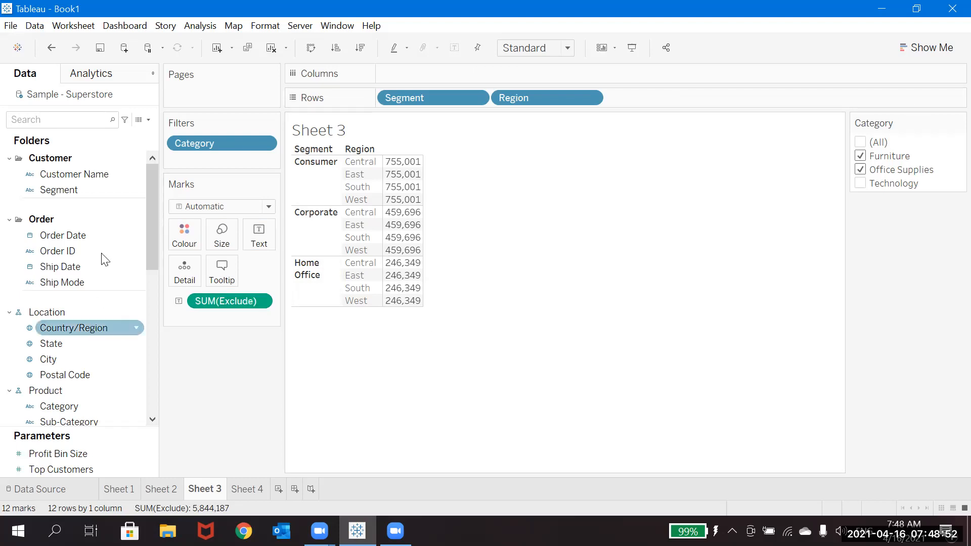
# - Add Profit as a text label alongside Exclude and arrange both measures as separate columns of a text table
pyautogui.moveTo(150, 205); pyautogui.dragTo(154, 288)
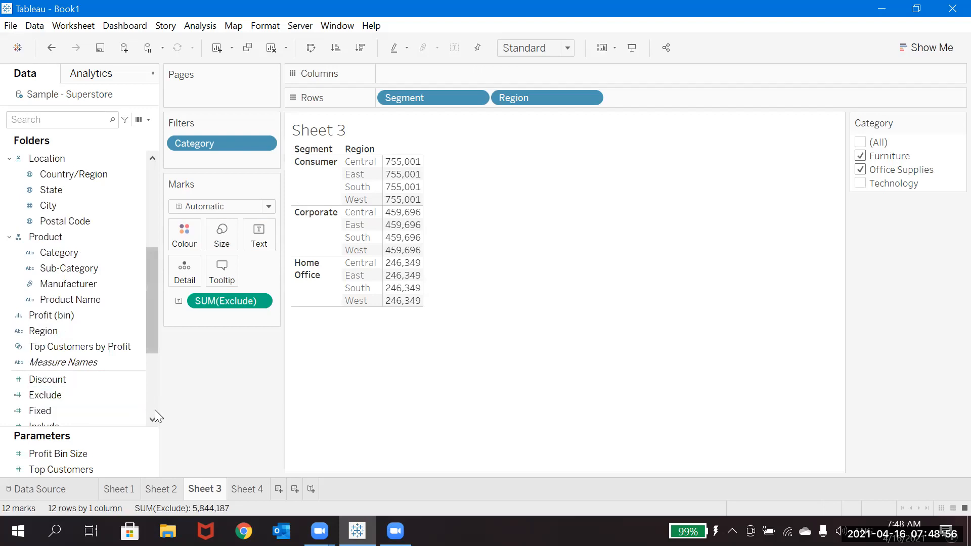
pyautogui.click(152, 419)
pyautogui.click(152, 419)
pyautogui.click(151, 419)
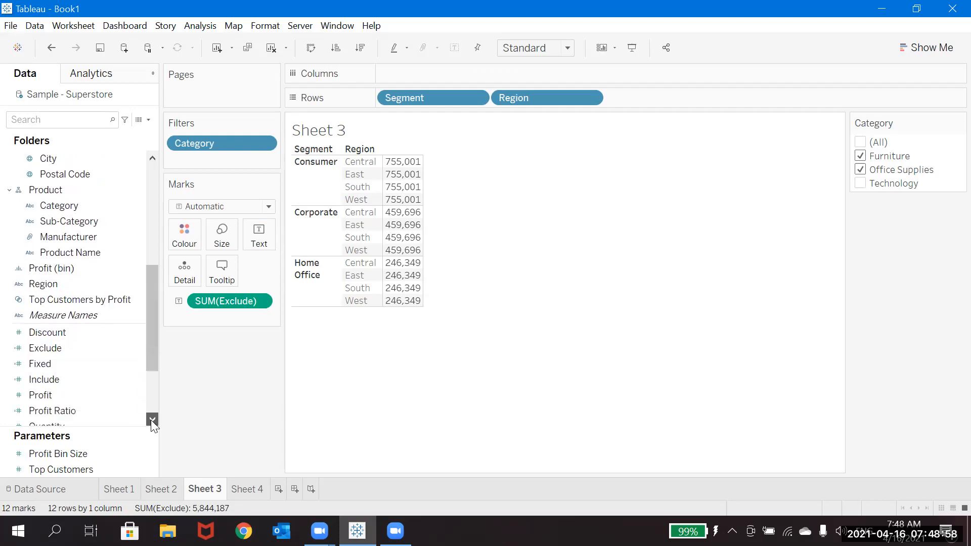
pyautogui.moveTo(59, 395)
pyautogui.mouseDown()
pyautogui.moveTo(228, 306)
pyautogui.moveTo(215, 319)
pyautogui.moveTo(175, 328)
pyautogui.moveTo(174, 319)
pyautogui.mouseUp()
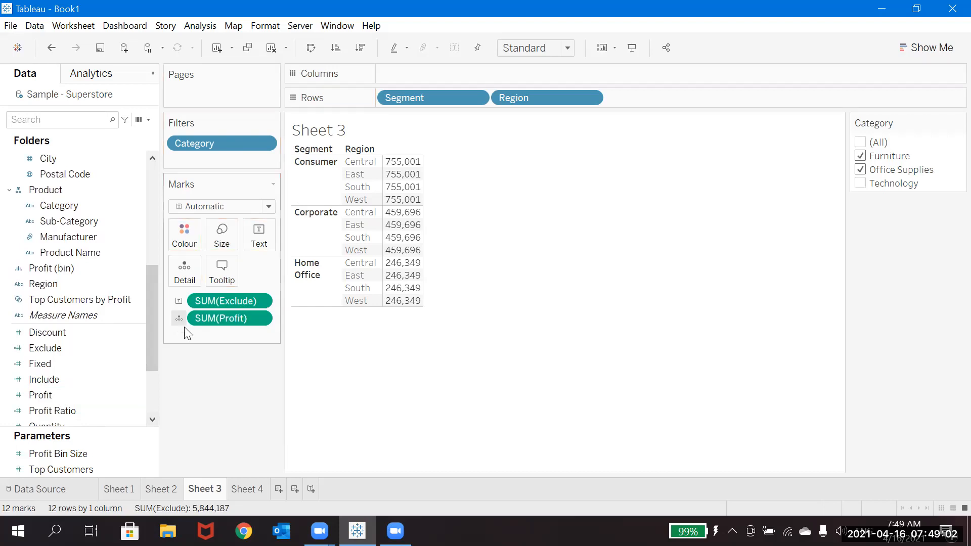
pyautogui.click(179, 318)
pyautogui.click(193, 352)
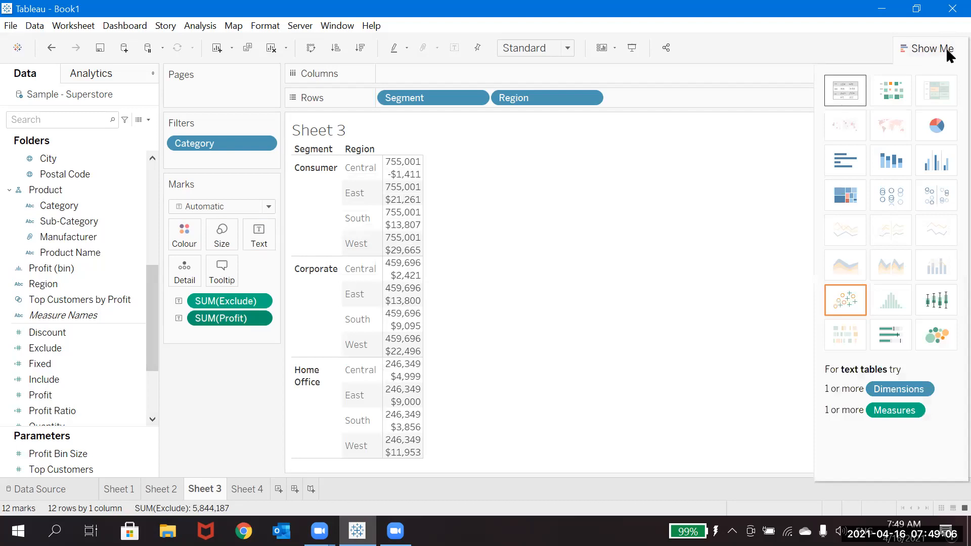
pyautogui.click(947, 48)
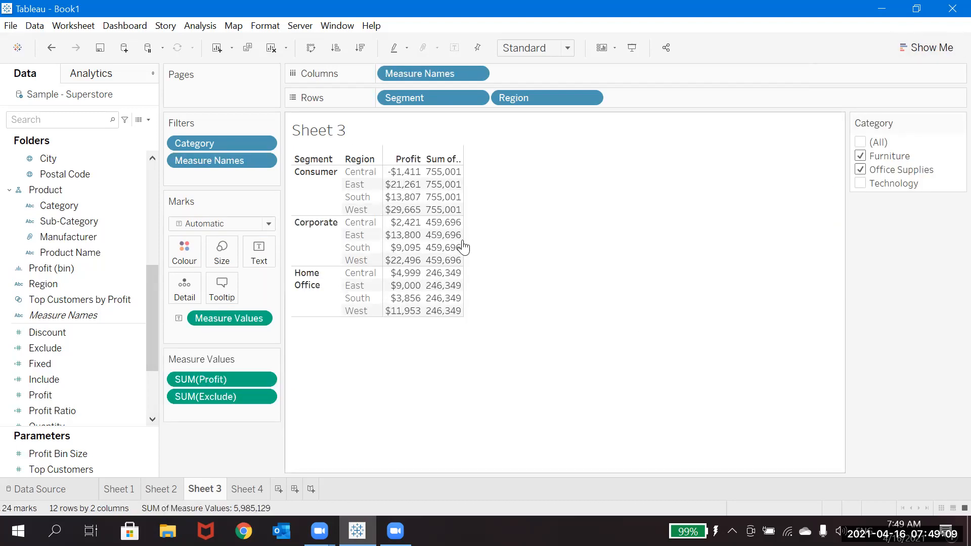
# - Widen the measure columns and add all subtotals to the Segment and Region table
pyautogui.moveTo(462, 239)
pyautogui.moveTo(462, 239); pyautogui.dragTo(503, 232)
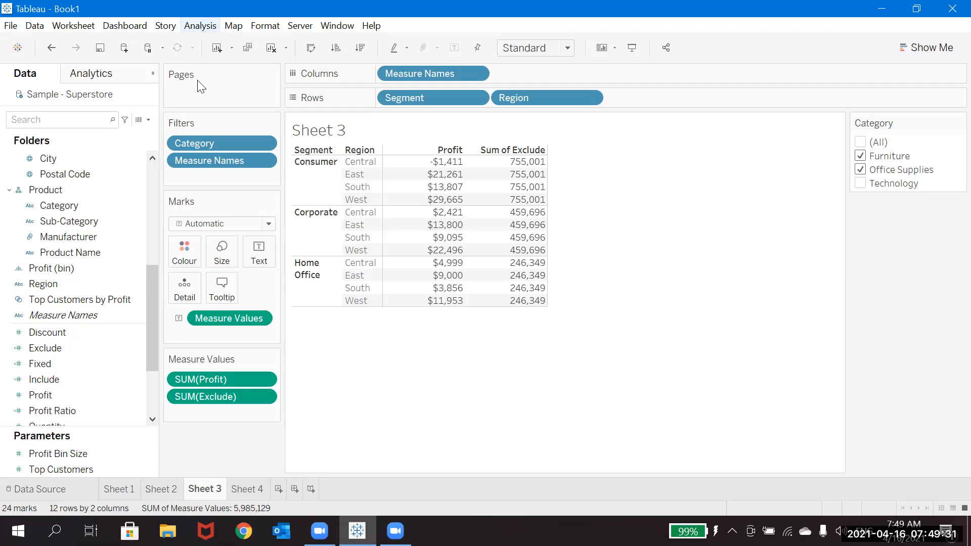
pyautogui.click(200, 25)
pyautogui.moveTo(235, 161)
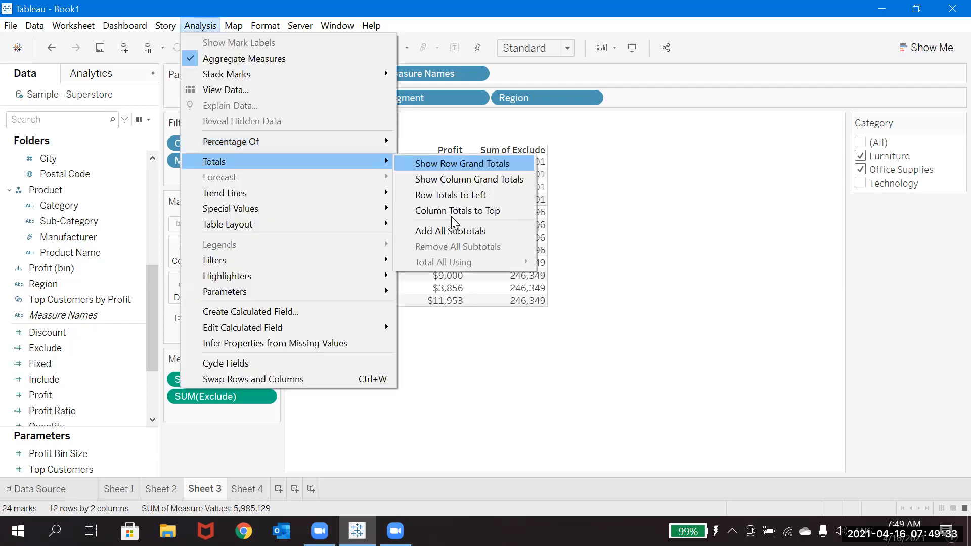
pyautogui.click(451, 231)
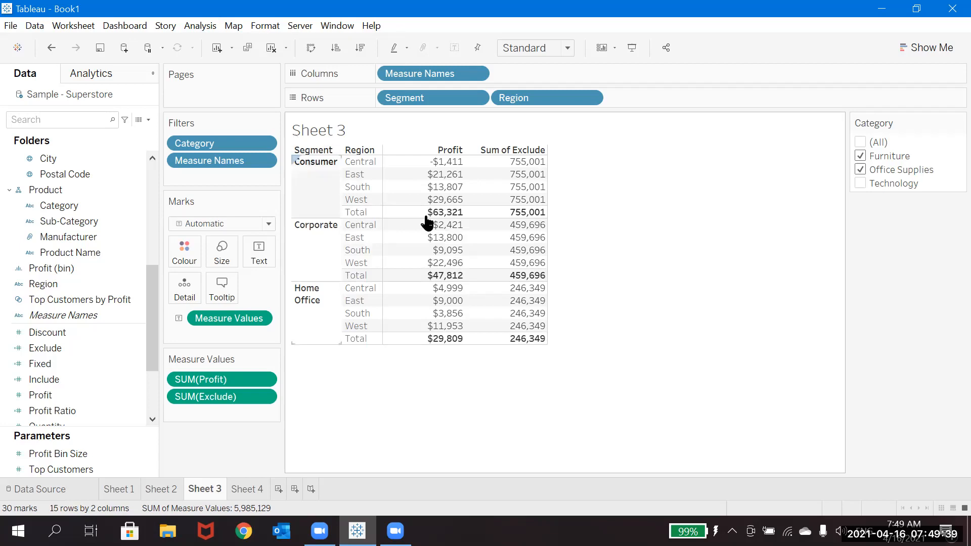
# - Check the Consumer totals for Profit and Exclude, and add Sales as a third measure below Exclude in the measure values
pyautogui.moveTo(444, 217)
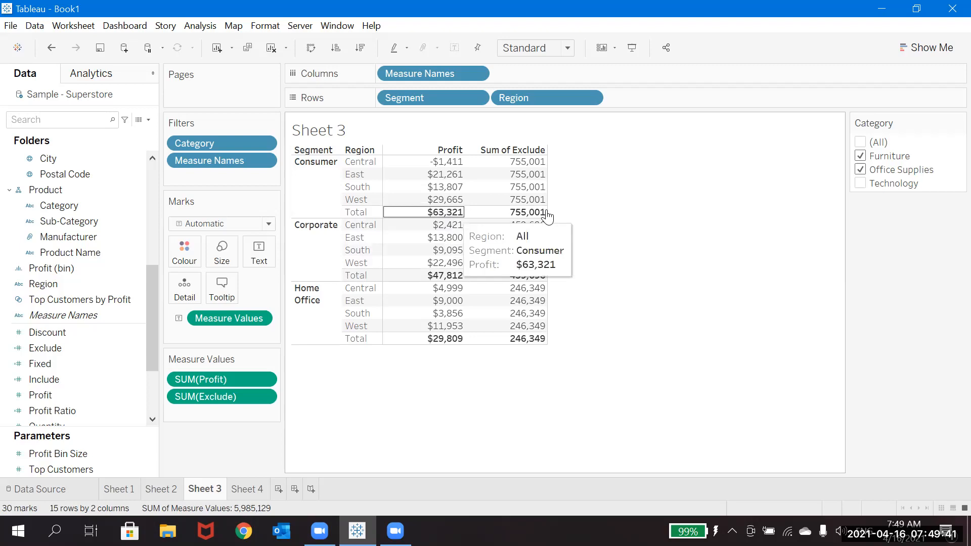
pyautogui.moveTo(547, 216)
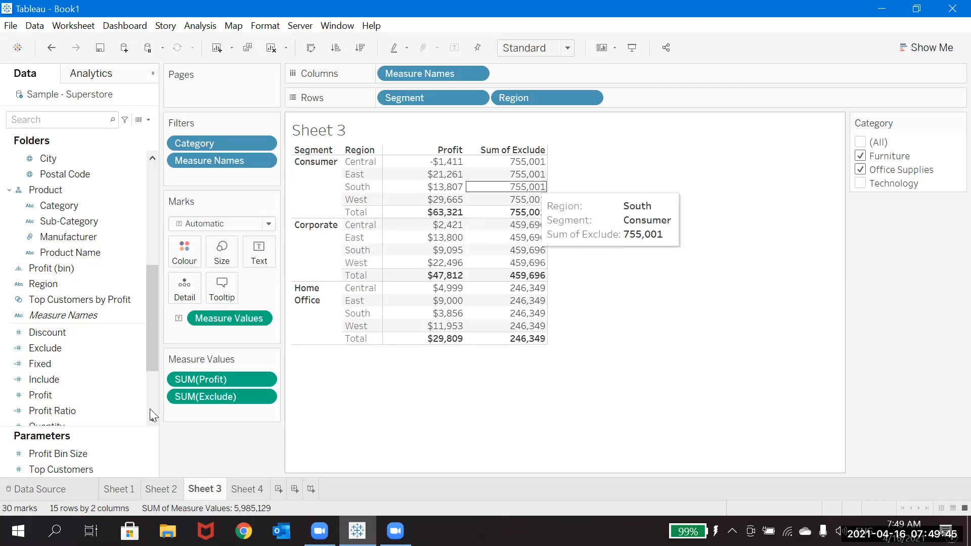
pyautogui.scroll(-3, 151, 409)
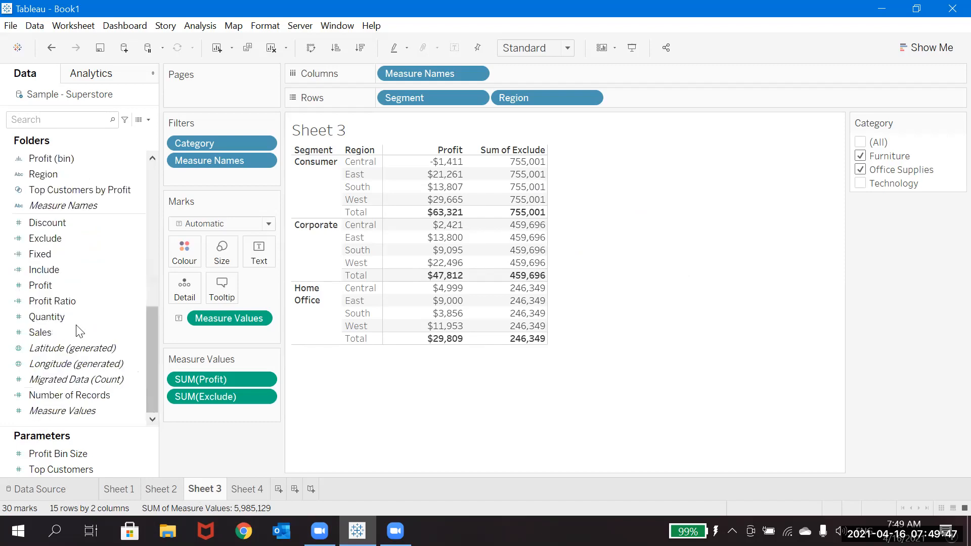
pyautogui.moveTo(58, 338); pyautogui.dragTo(191, 414)
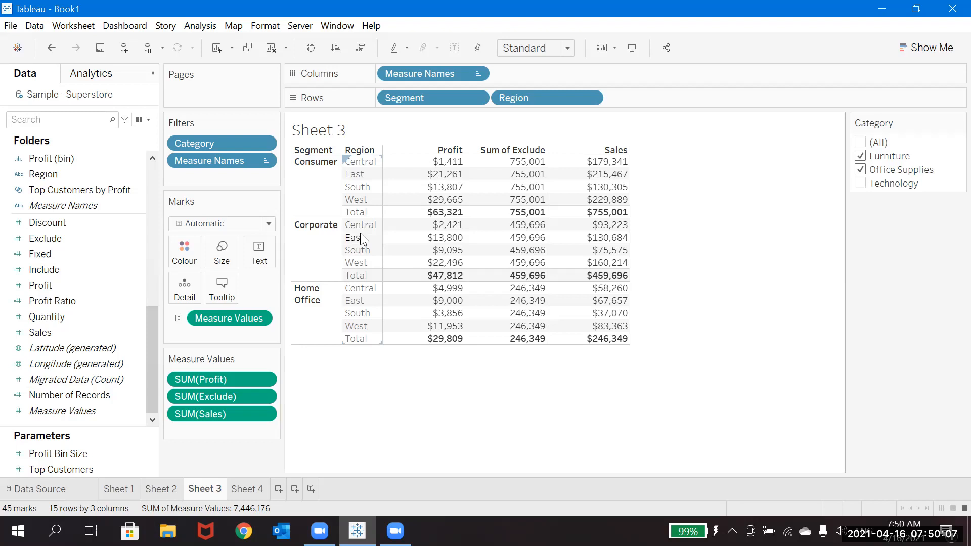
# - Edit the Fixed calculation to remove the 'Central' condition so it reads { FIXED [Region]: SUM(Sales)}, and save it
pyautogui.click(127, 242)
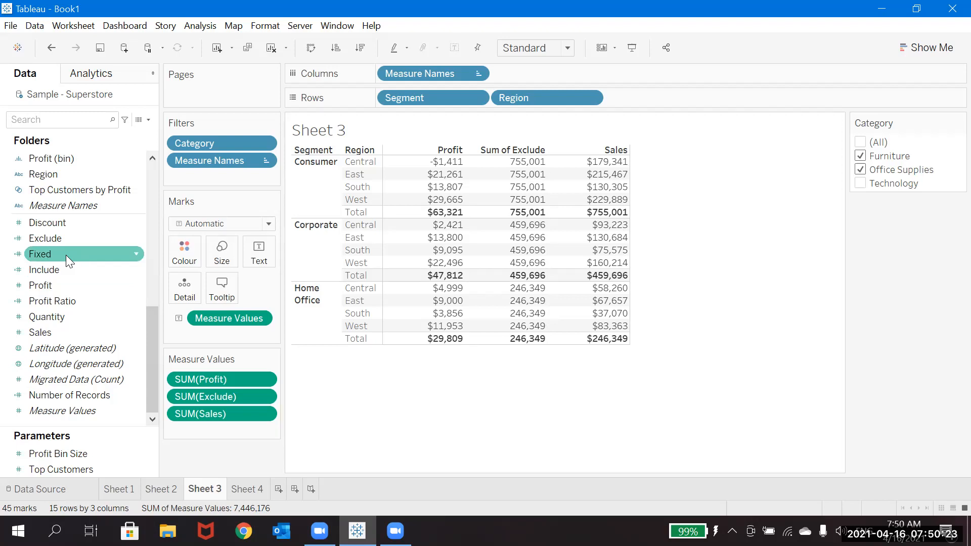
pyautogui.moveTo(66, 254); pyautogui.dragTo(58, 253)
pyautogui.rightClick(59, 253)
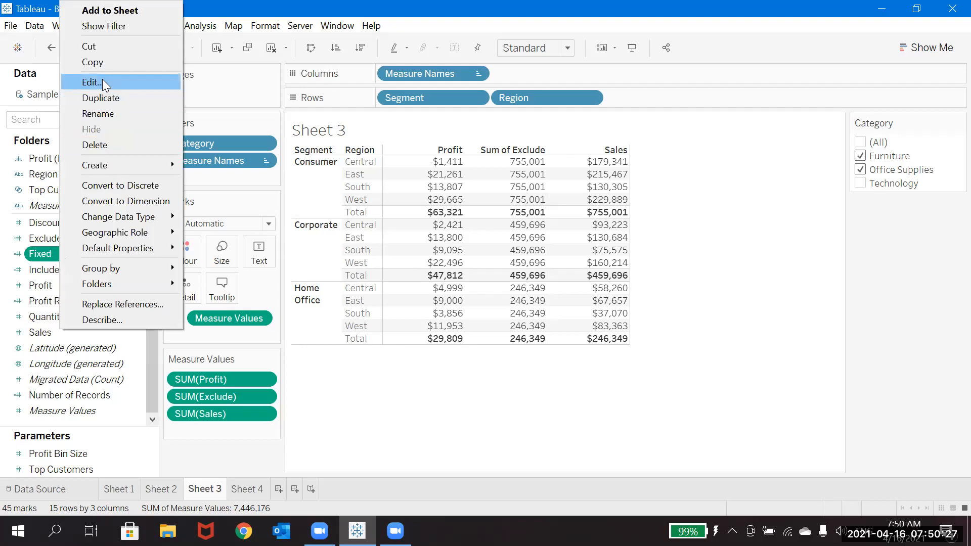
pyautogui.click(102, 80)
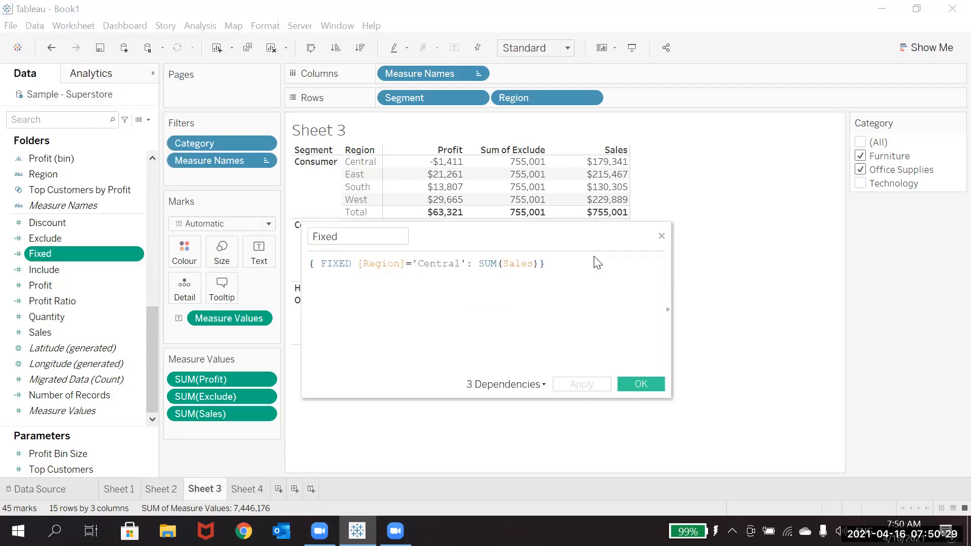
pyautogui.click(466, 264)
pyautogui.press('BackSpace')
pyautogui.press('BackSpace')
pyautogui.press('BackSpace')
pyautogui.press('BackSpace')
pyautogui.press('BackSpace')
pyautogui.press('BackSpace')
pyautogui.press('BackSpace')
pyautogui.press('BackSpace')
pyautogui.press('BackSpace')
pyautogui.press('BackSpace')
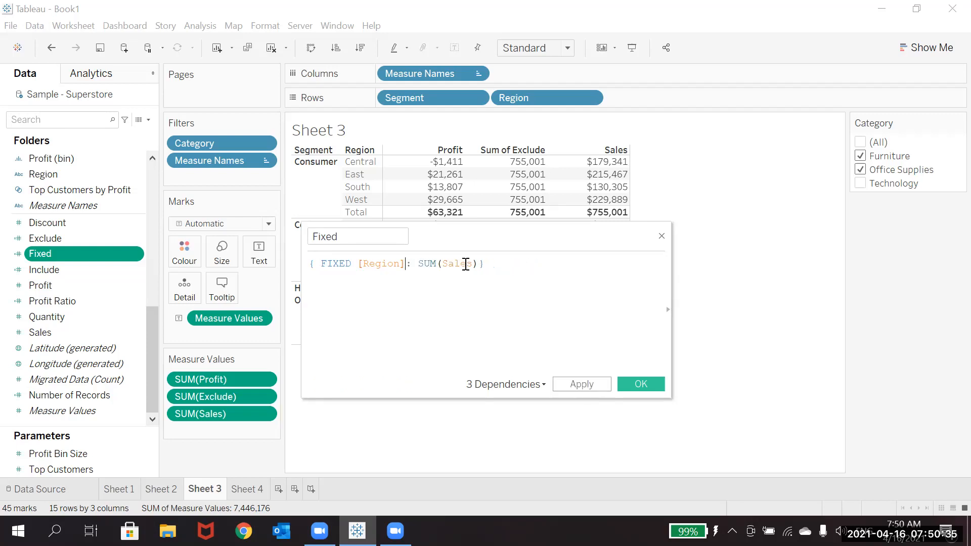
pyautogui.click(570, 384)
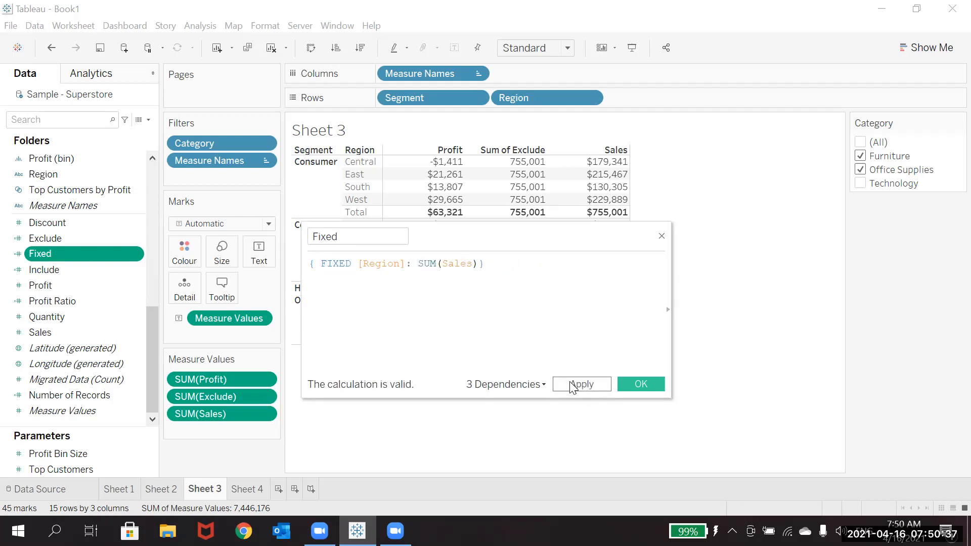
pyautogui.click(639, 384)
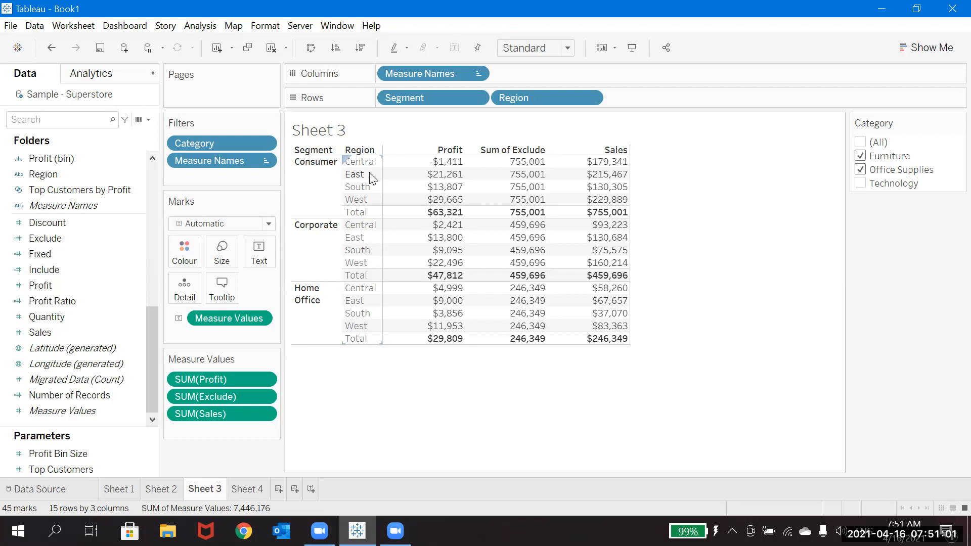
# - Include Technology in the Category filter and add Fixed as a fourth measure below Sales in the measure values
pyautogui.moveTo(605, 173)
pyautogui.click(39, 254)
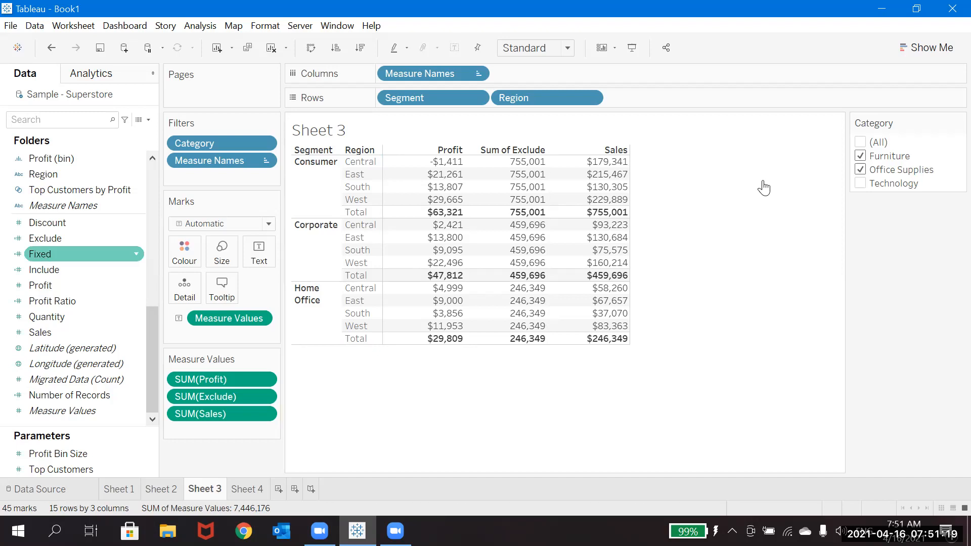
pyautogui.click(860, 183)
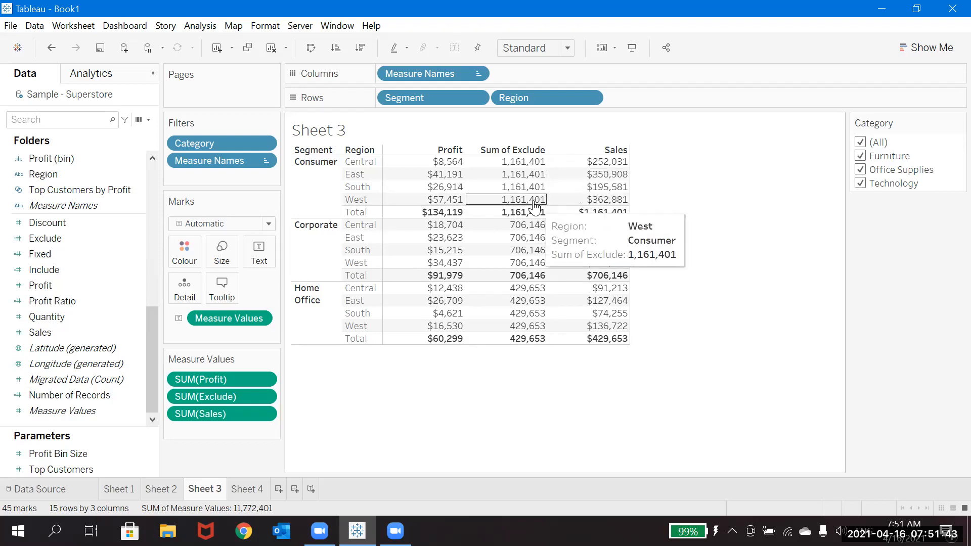
pyautogui.click(82, 258)
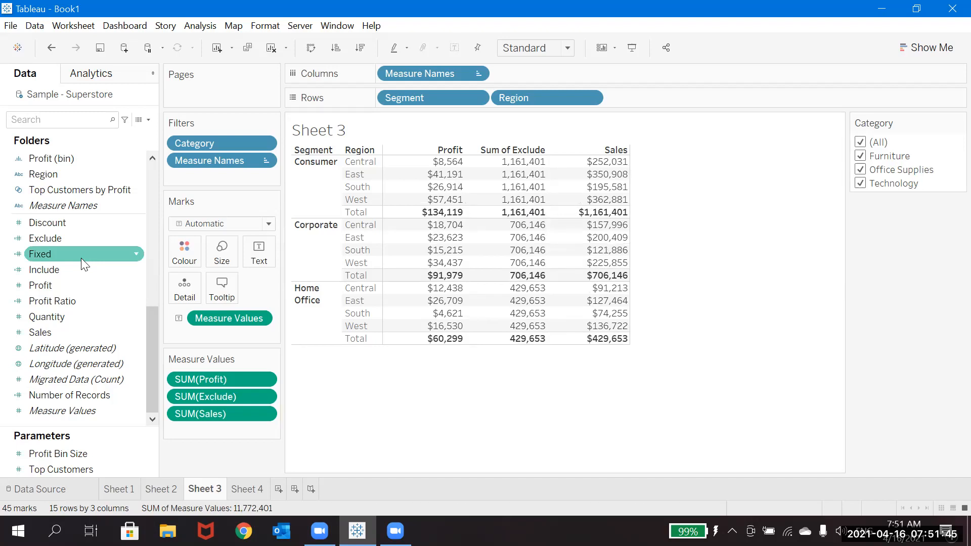
pyautogui.moveTo(81, 258)
pyautogui.mouseDown()
pyautogui.moveTo(214, 451)
pyautogui.moveTo(228, 435)
pyautogui.mouseUp()
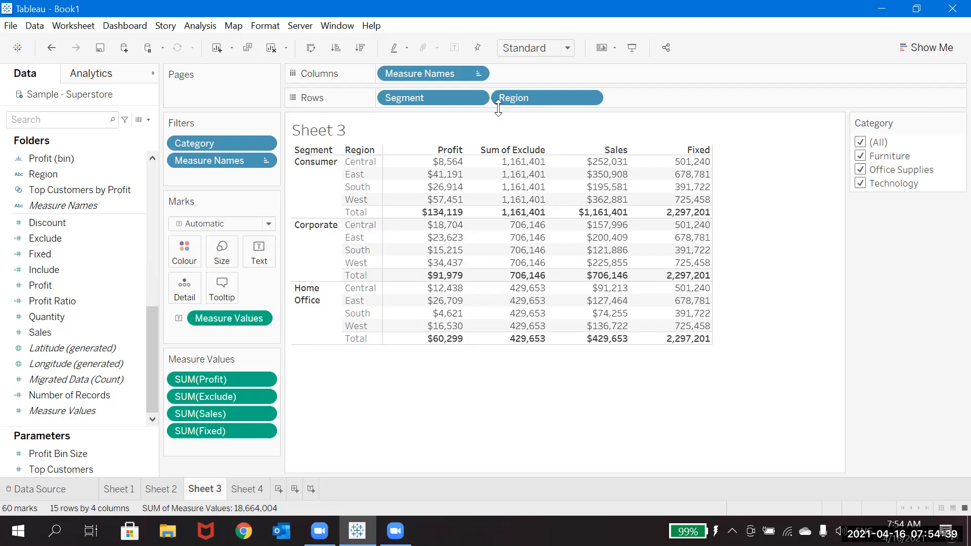
# - Add Category to the rows ahead of Segment and compare the Exclude and Fixed columns across categories and segments
pyautogui.moveTo(534, 157)
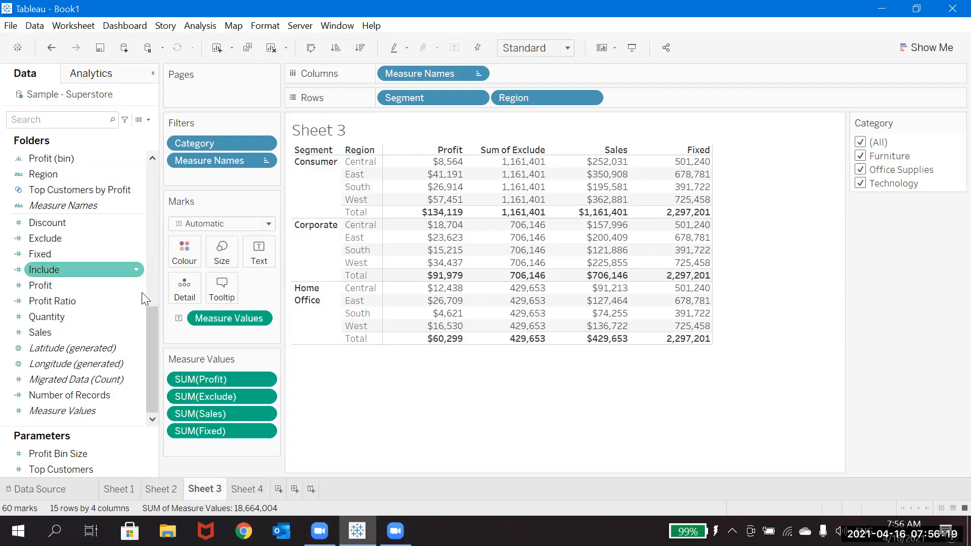
pyautogui.moveTo(154, 333); pyautogui.dragTo(149, 172)
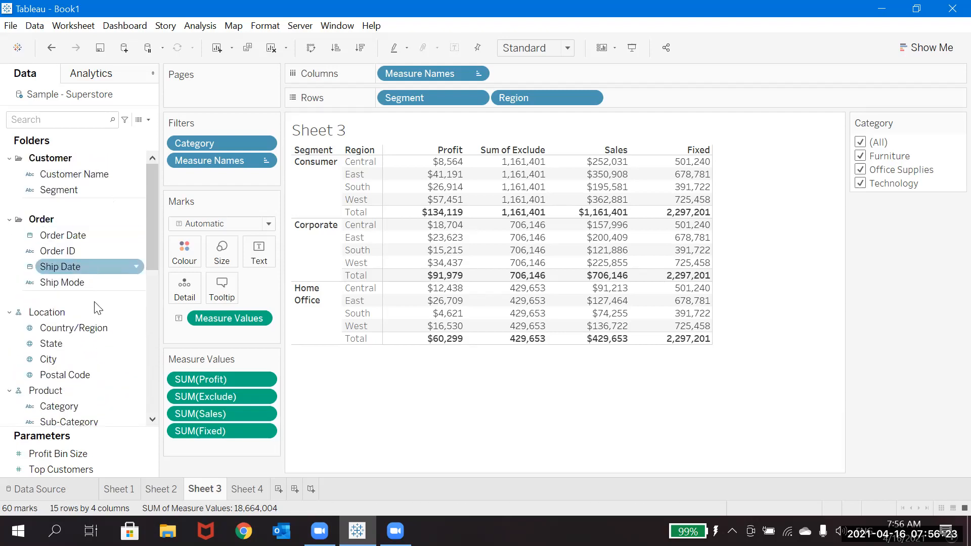
pyautogui.moveTo(86, 405); pyautogui.dragTo(383, 100)
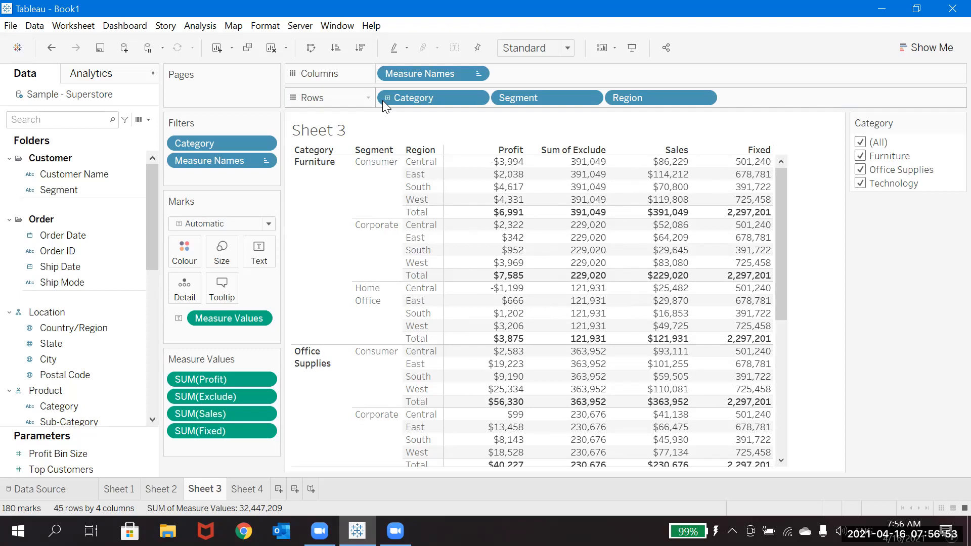
pyautogui.click(315, 234)
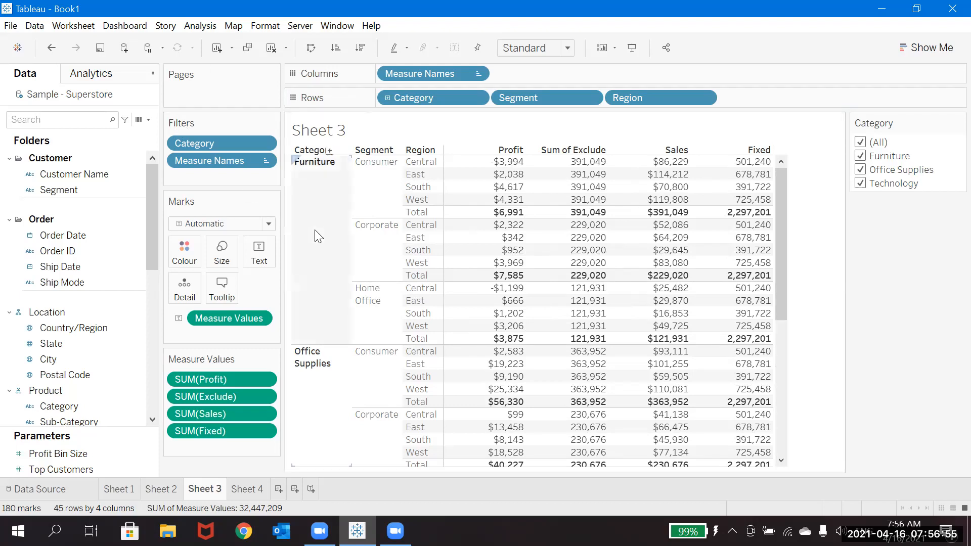
pyautogui.click(362, 228)
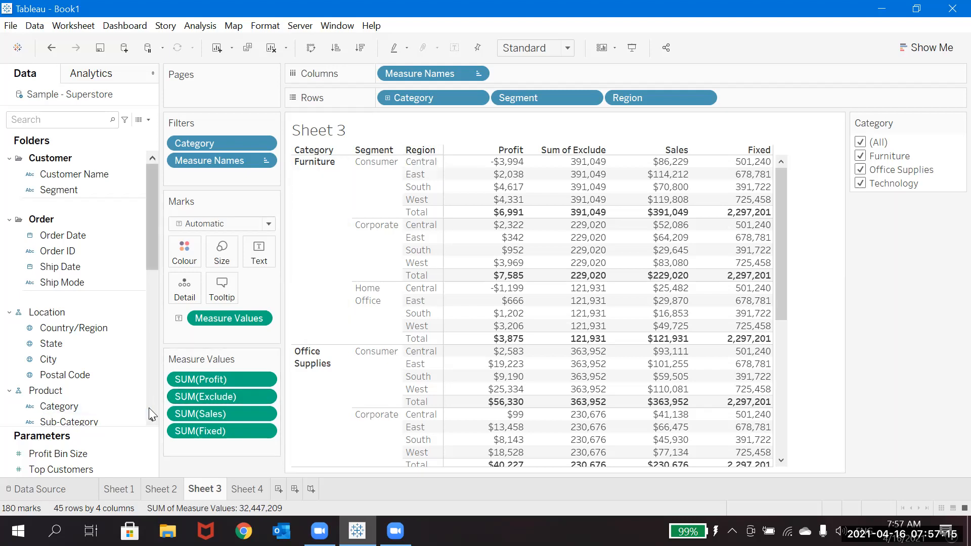
pyautogui.scroll(-5, 149, 408)
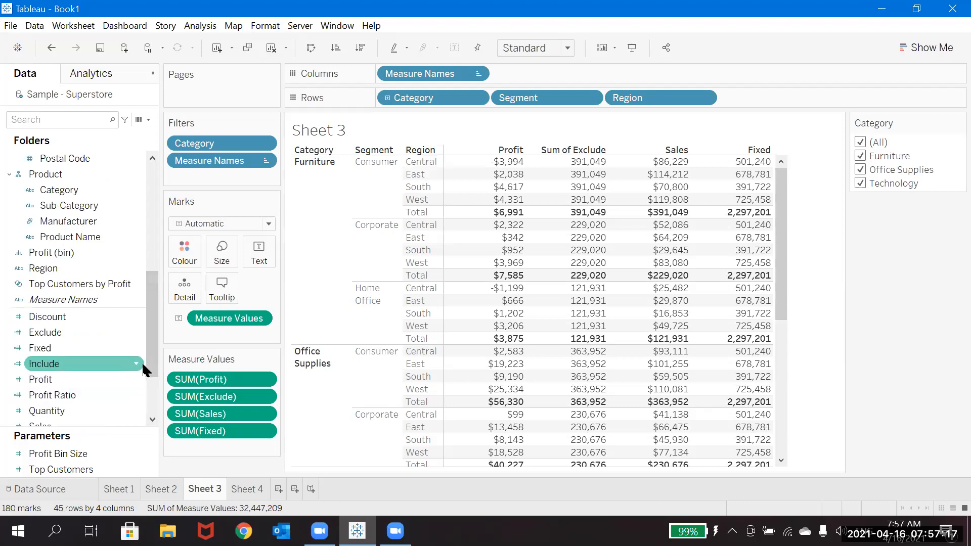